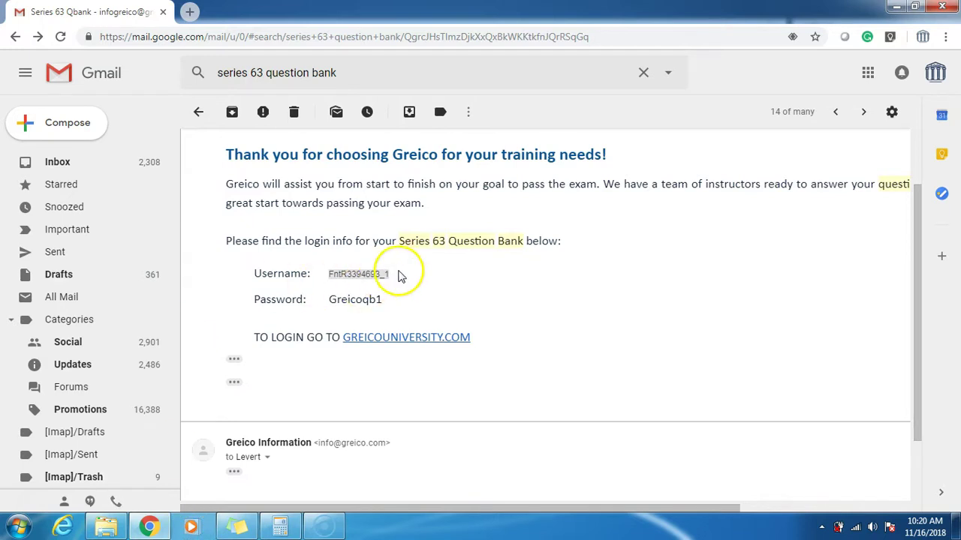
# Step: Select the username in the Series 63 Question Bank login email
pyautogui.moveTo(399, 277); pyautogui.dragTo(330, 275)
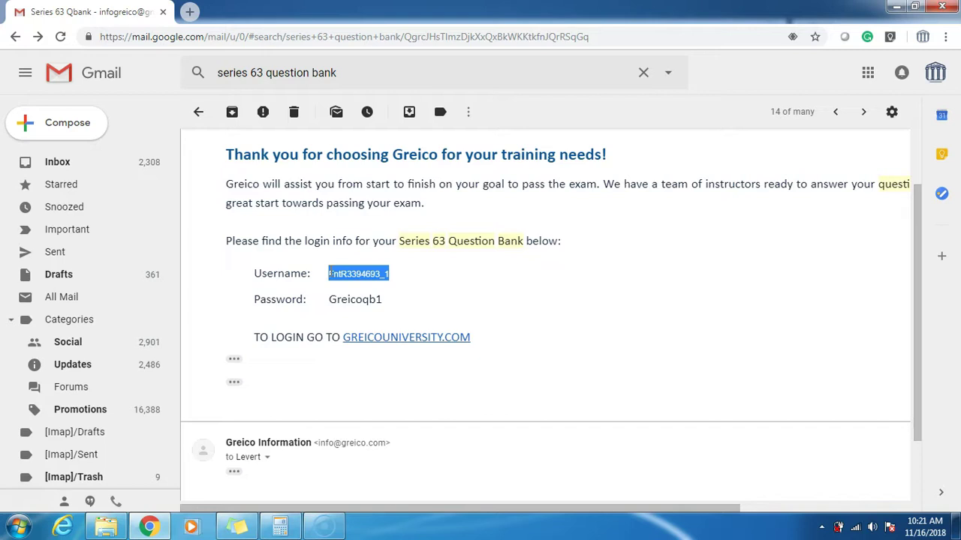
# Step: Copy the question bank username from the login email to the clipboard
pyautogui.click(418, 279)
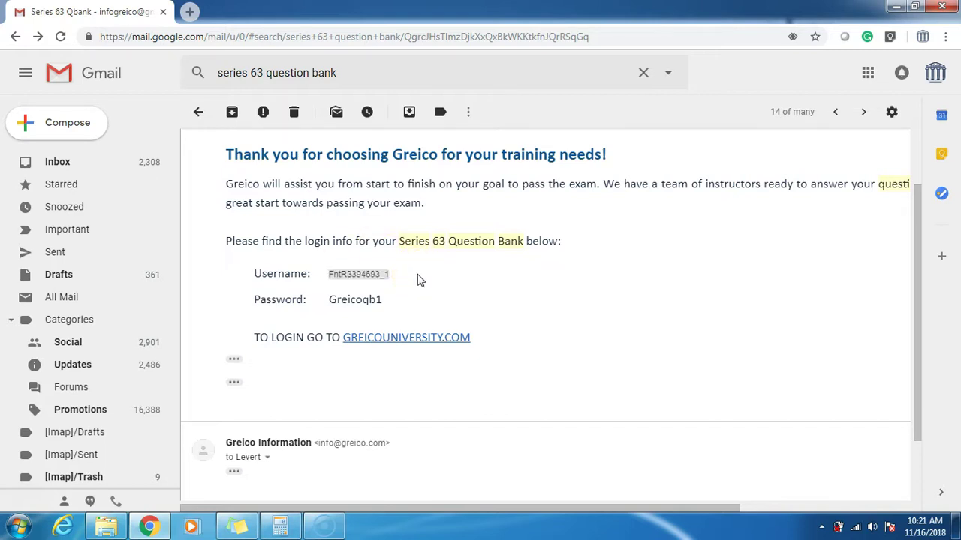
pyautogui.moveTo(368, 274); pyautogui.dragTo(338, 277)
pyautogui.moveTo(403, 276)
pyautogui.mouseDown()
pyautogui.moveTo(330, 275)
pyautogui.moveTo(392, 279)
pyautogui.mouseUp()
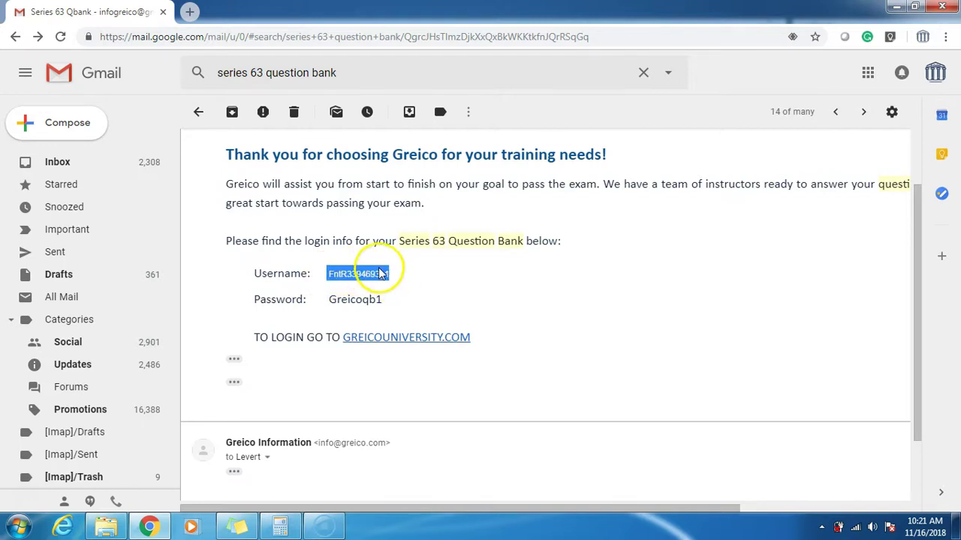
pyautogui.rightClick(379, 272)
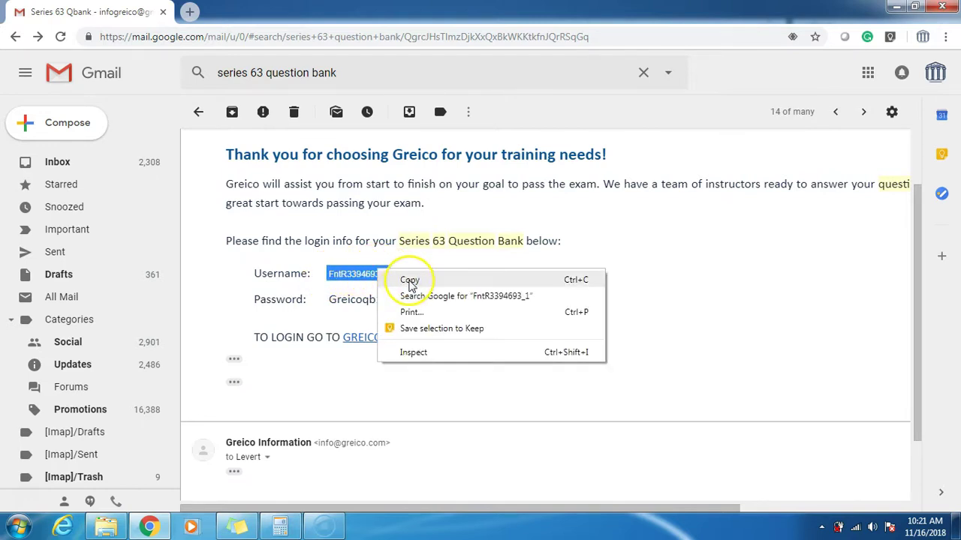
pyautogui.click(410, 282)
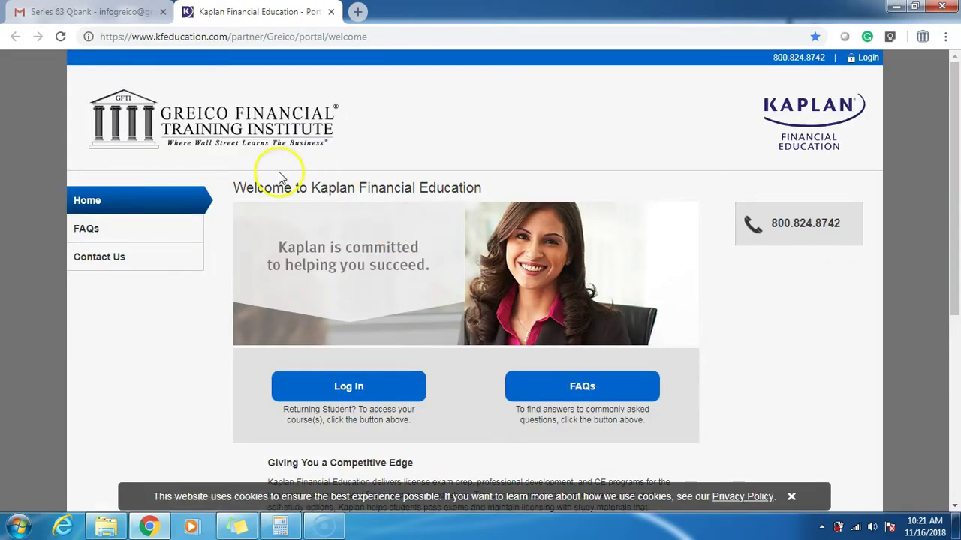
# Step: Log in to the portal with the pasted username and the account password
pyautogui.click(363, 389)
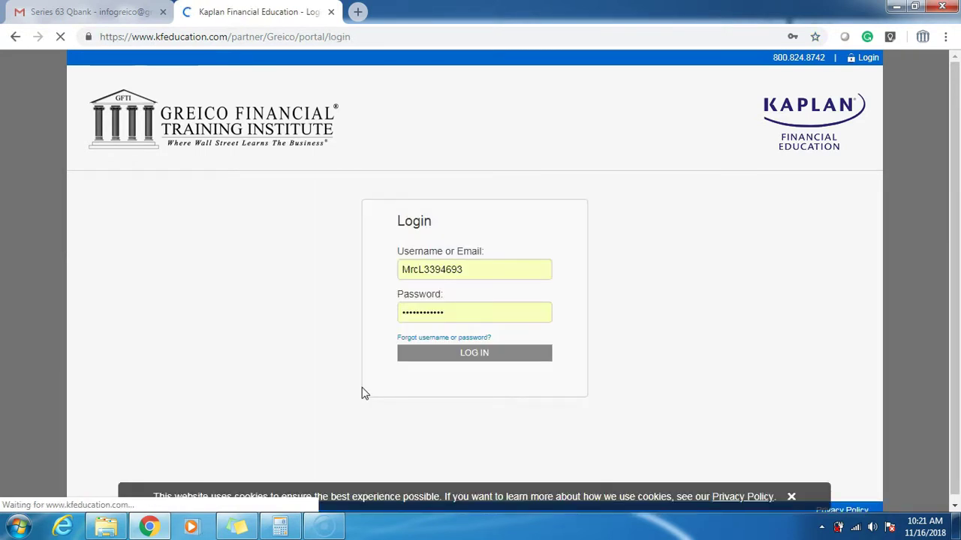
pyautogui.moveTo(491, 273); pyautogui.dragTo(396, 274)
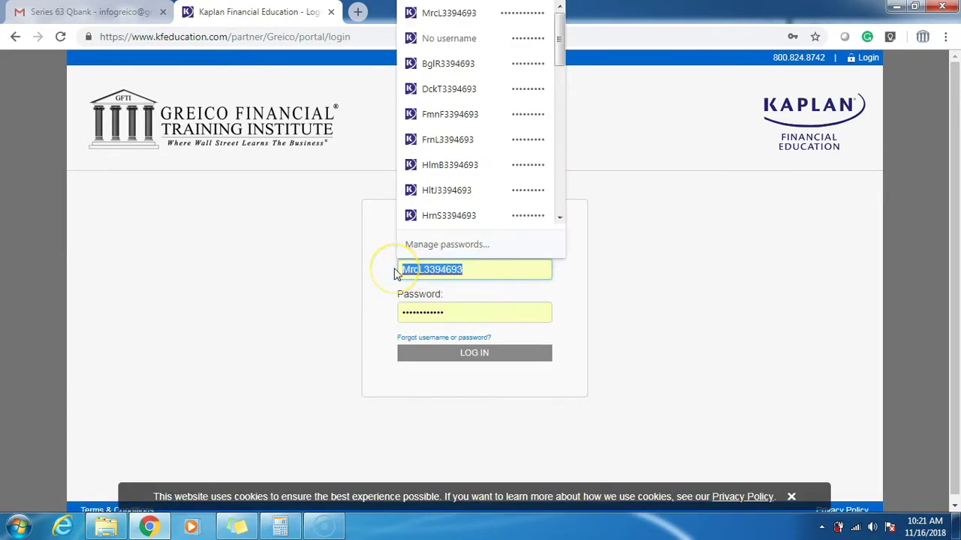
pyautogui.hotkey('ctrl', 'v')
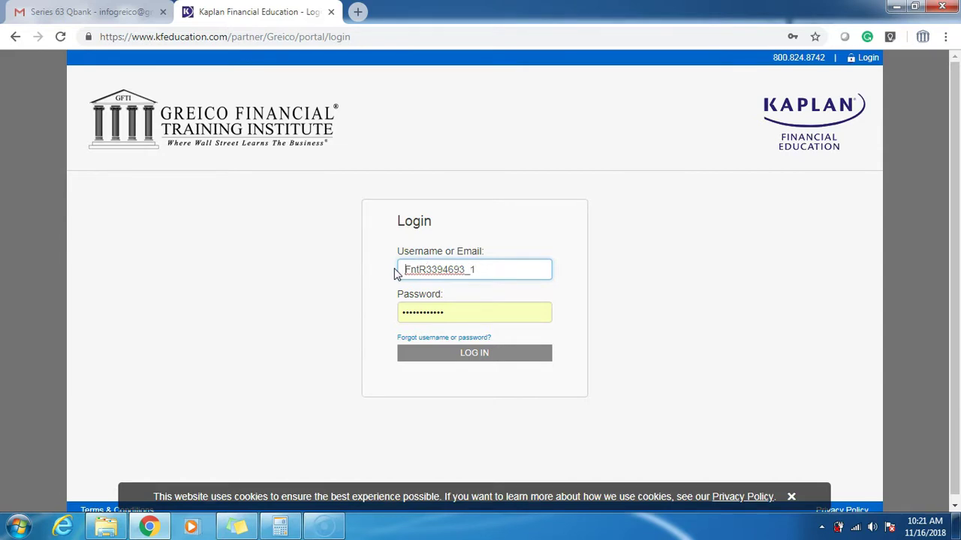
pyautogui.press('BackSpace')
pyautogui.moveTo(466, 306); pyautogui.dragTo(360, 315)
pyautogui.write('F••••••••')
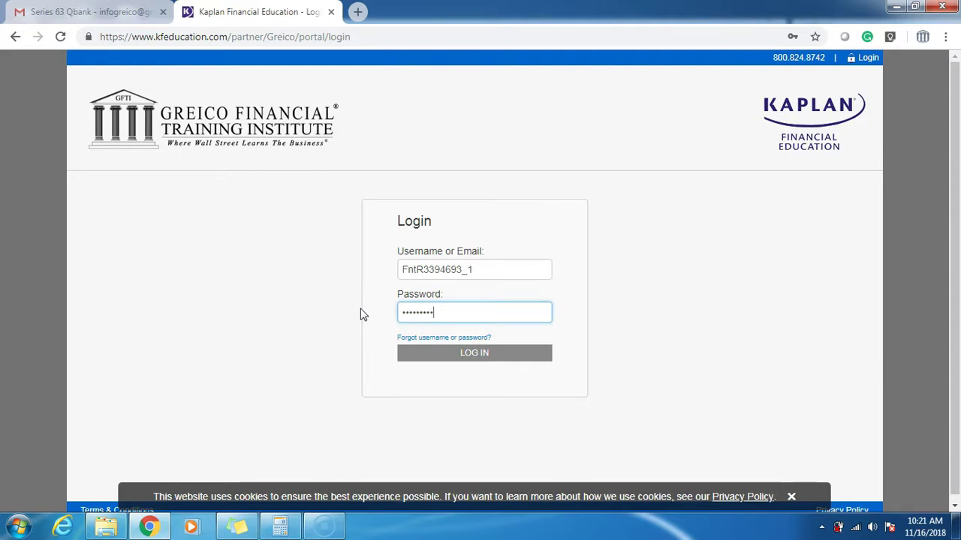
pyautogui.press('Return')
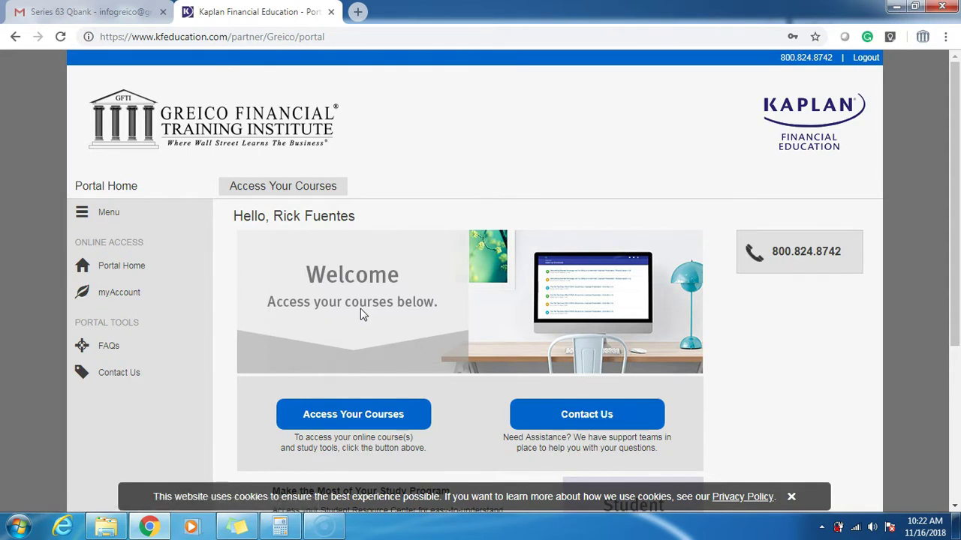
# Step: Go from Access Your Courses to the course Dashboard and scroll to Practice
pyautogui.click(315, 236)
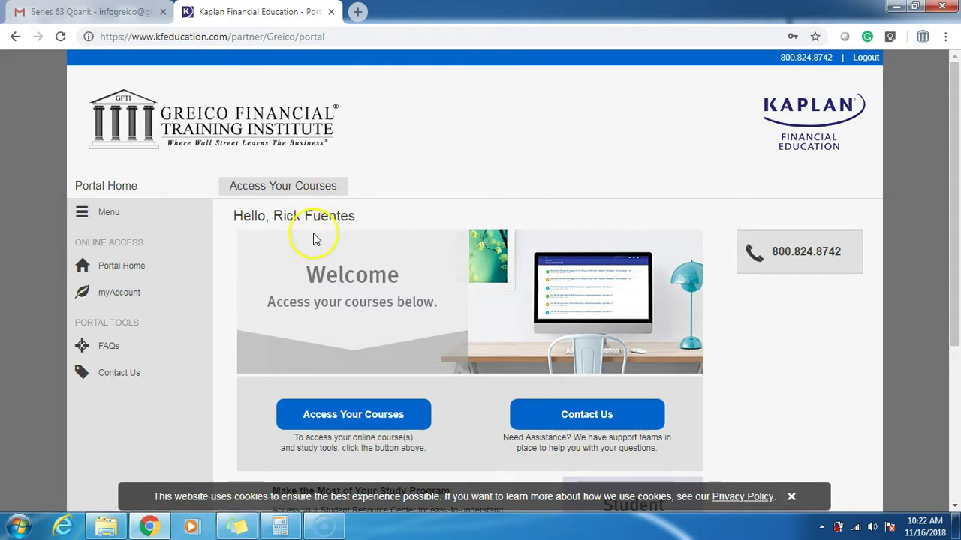
pyautogui.click(291, 194)
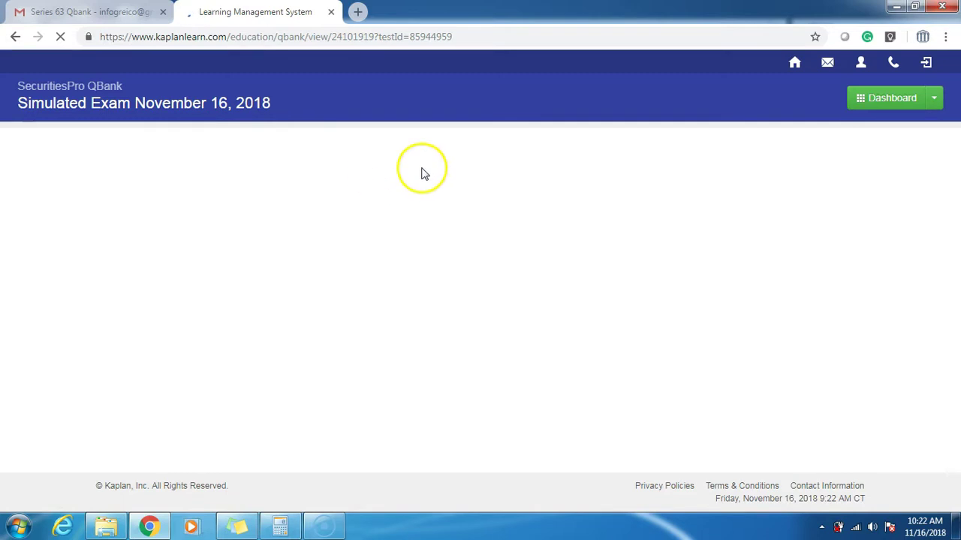
pyautogui.click(876, 110)
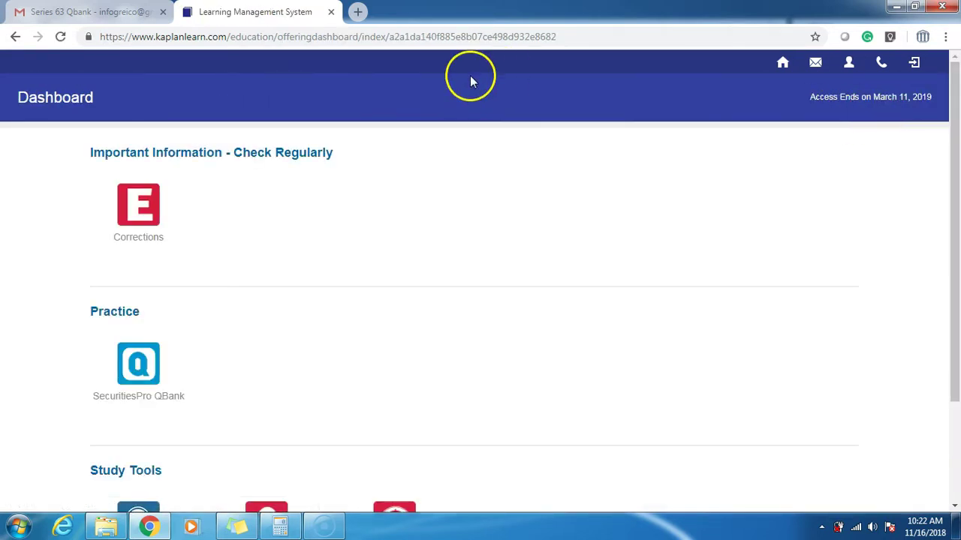
pyautogui.moveTo(954, 128); pyautogui.dragTo(953, 156)
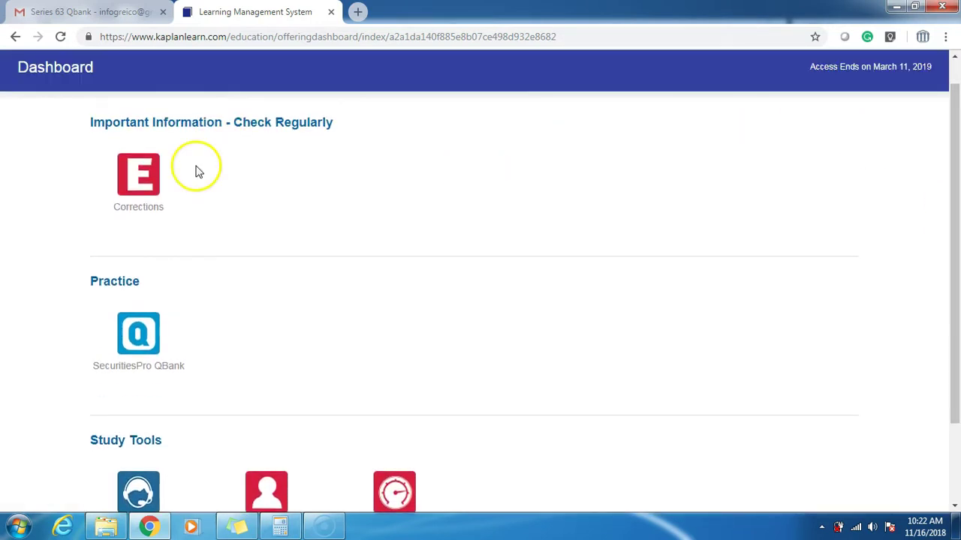
pyautogui.click(142, 195)
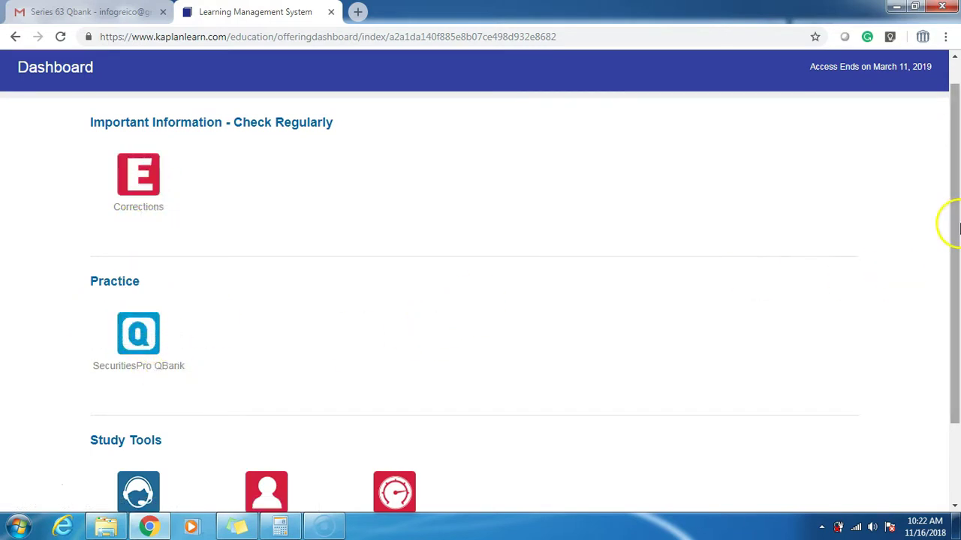
pyautogui.moveTo(950, 220); pyautogui.dragTo(951, 285)
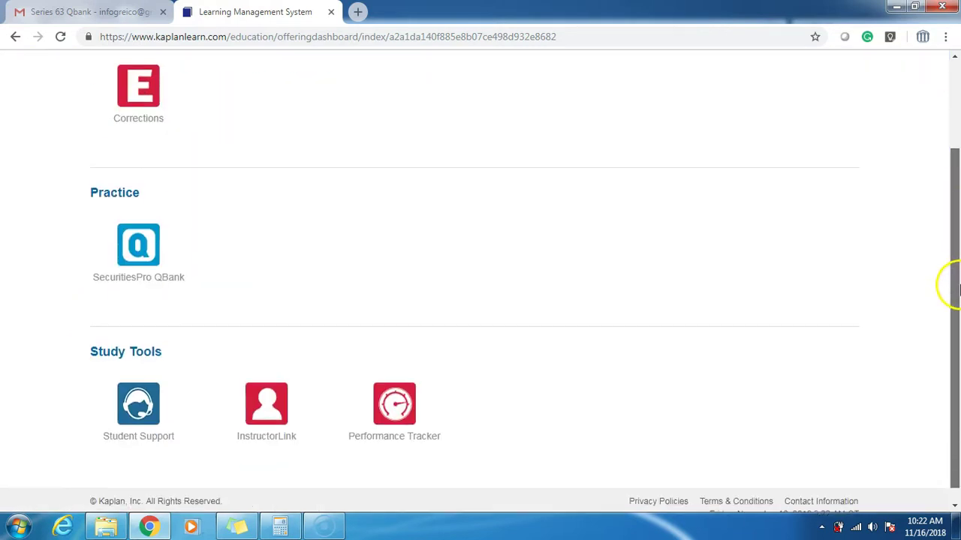
# Step: Open the SecuritiesPro QBank list and start a new Custom Quiz
pyautogui.click(136, 246)
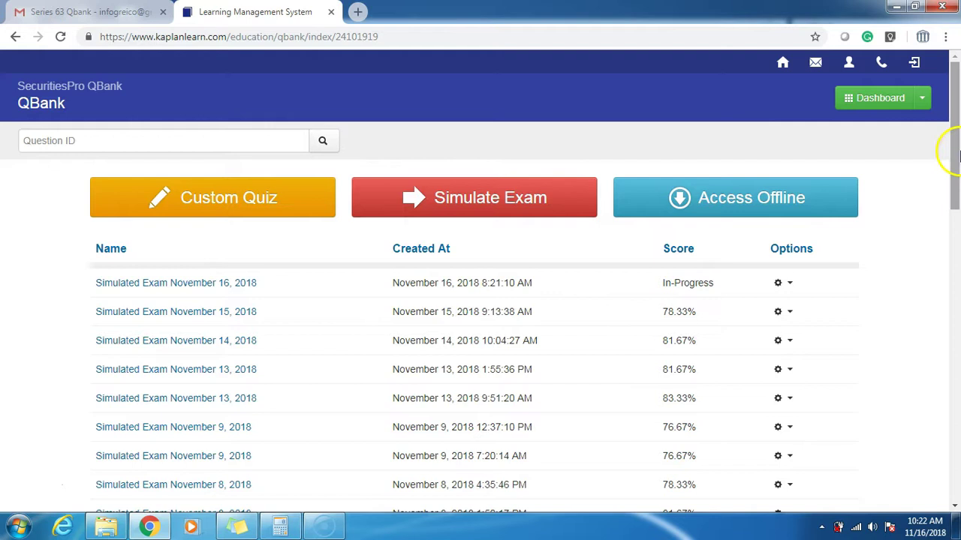
pyautogui.scroll(-1, 953, 154)
pyautogui.moveTo(955, 159); pyautogui.dragTo(954, 122)
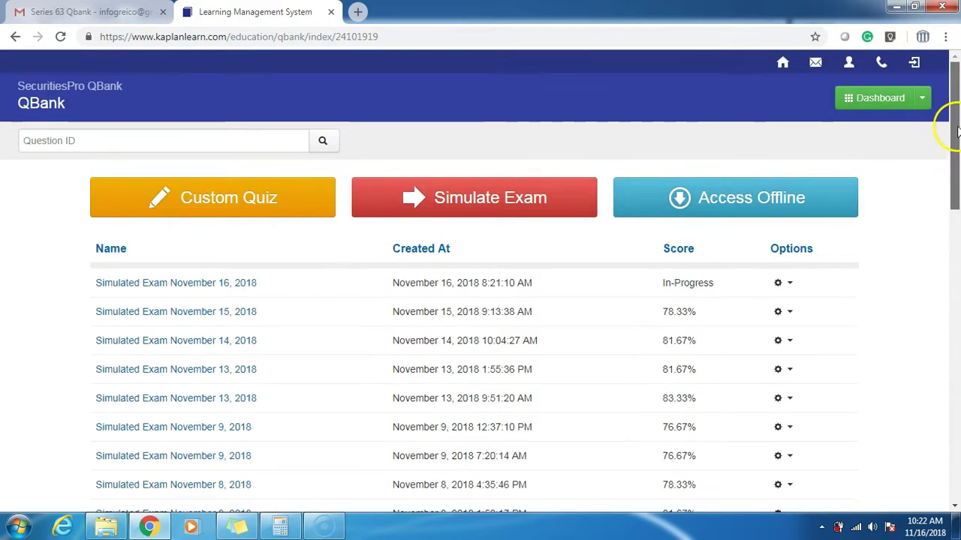
pyautogui.moveTo(242, 243); pyautogui.dragTo(225, 197)
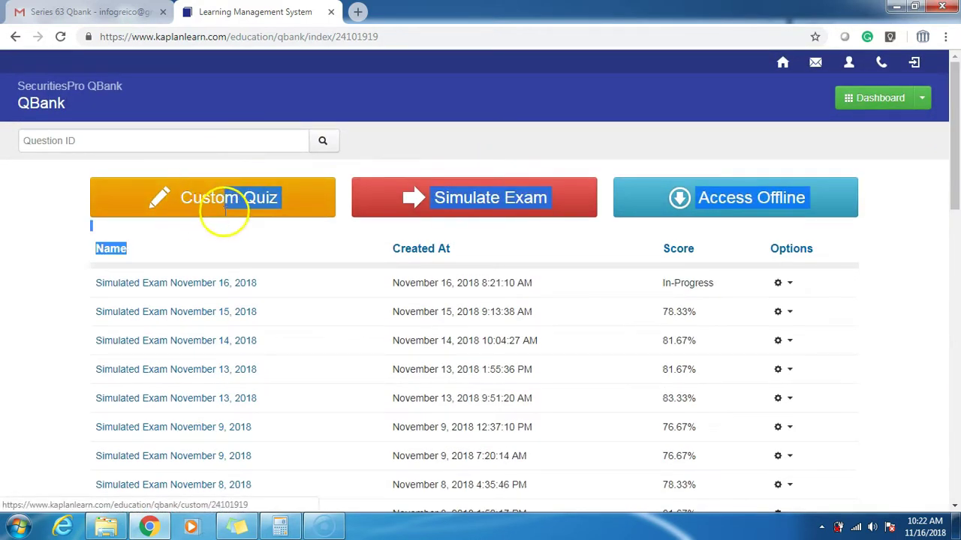
pyautogui.click(248, 263)
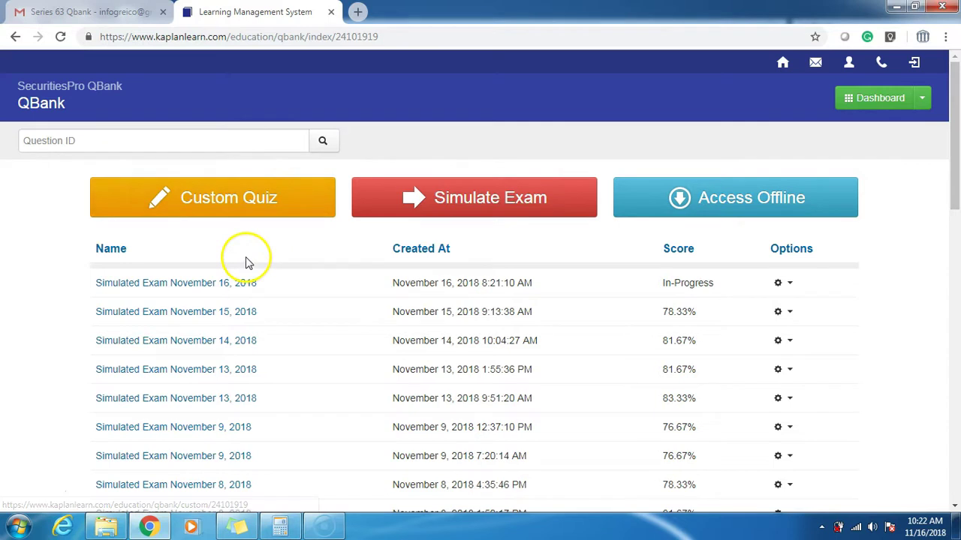
pyautogui.click(213, 203)
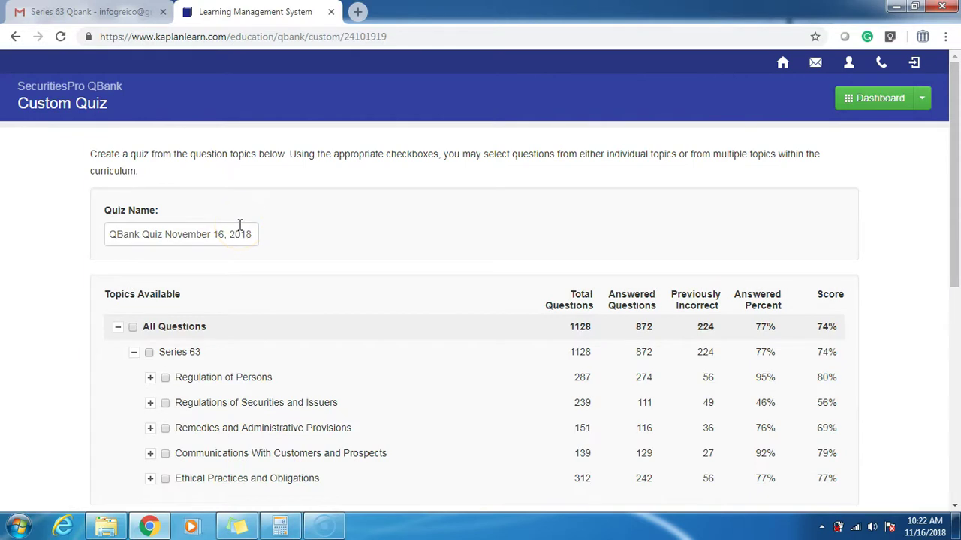
# Step: Rename the custom quiz to 'Test Quiz 1'
pyautogui.tripleClick(236, 231)
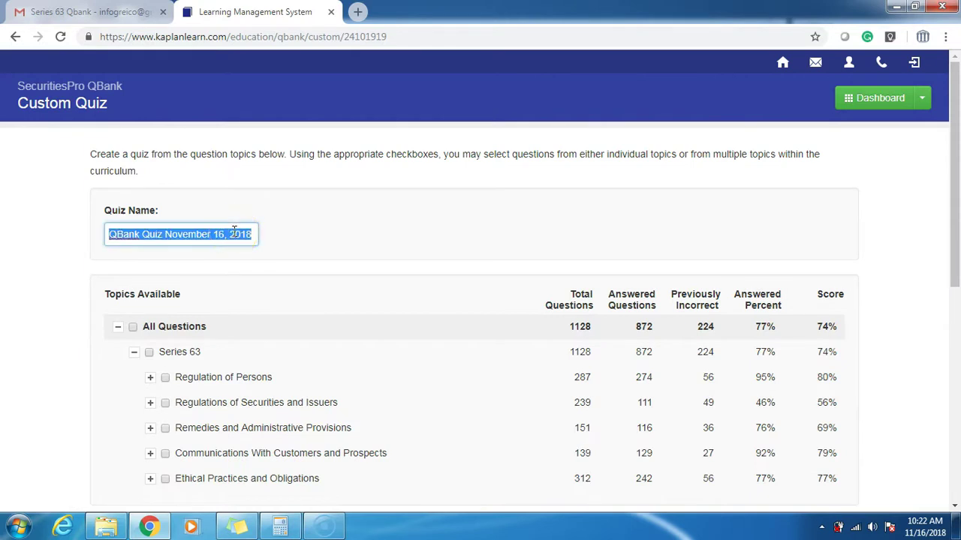
pyautogui.write('Test Quiz')
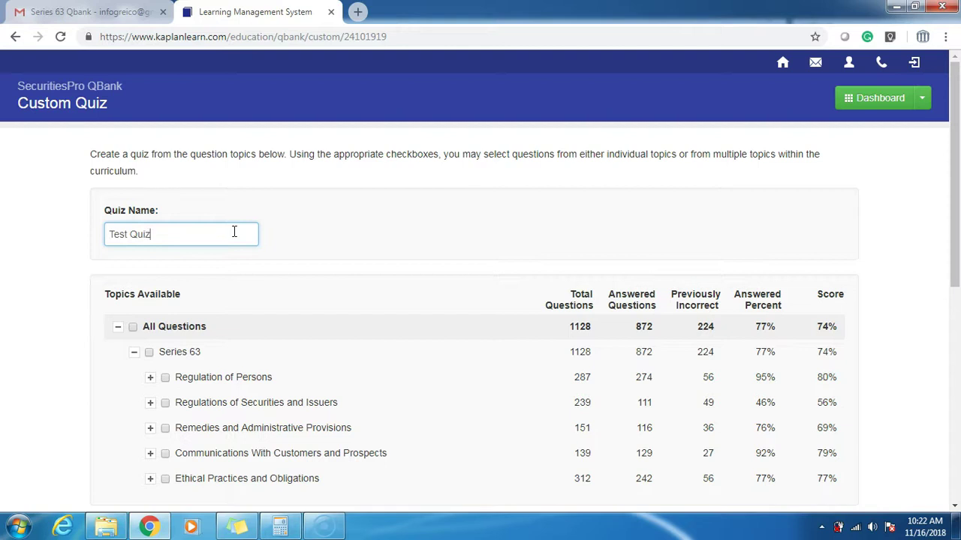
pyautogui.write(' 1')
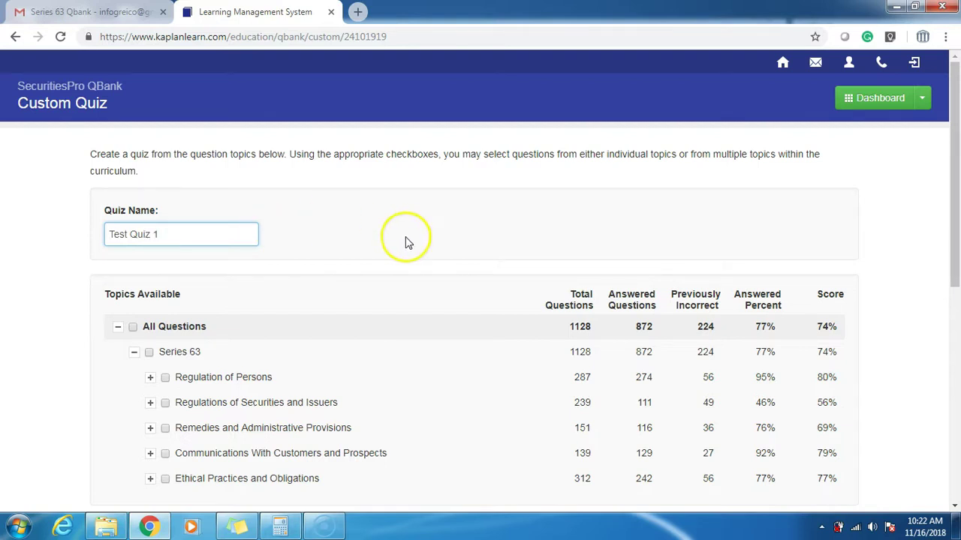
pyautogui.moveTo(953, 150); pyautogui.dragTo(951, 200)
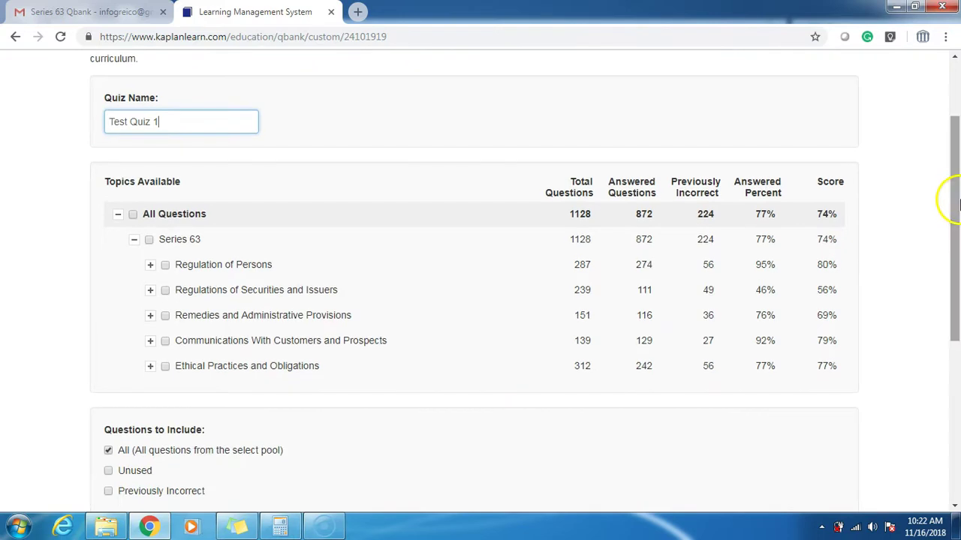
# Step: Limit topics to only Agent under Series 63 > Regulation of Persons
pyautogui.click(134, 240)
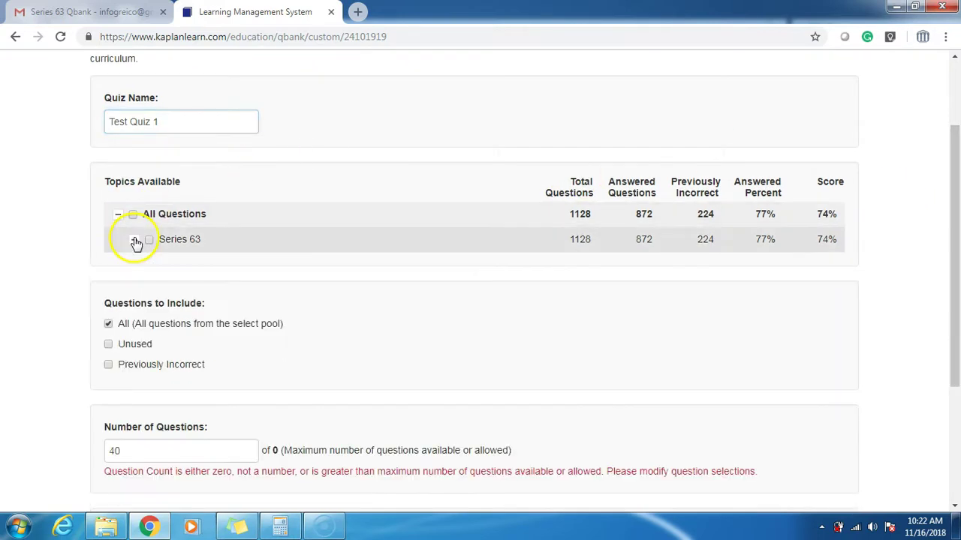
pyautogui.click(117, 216)
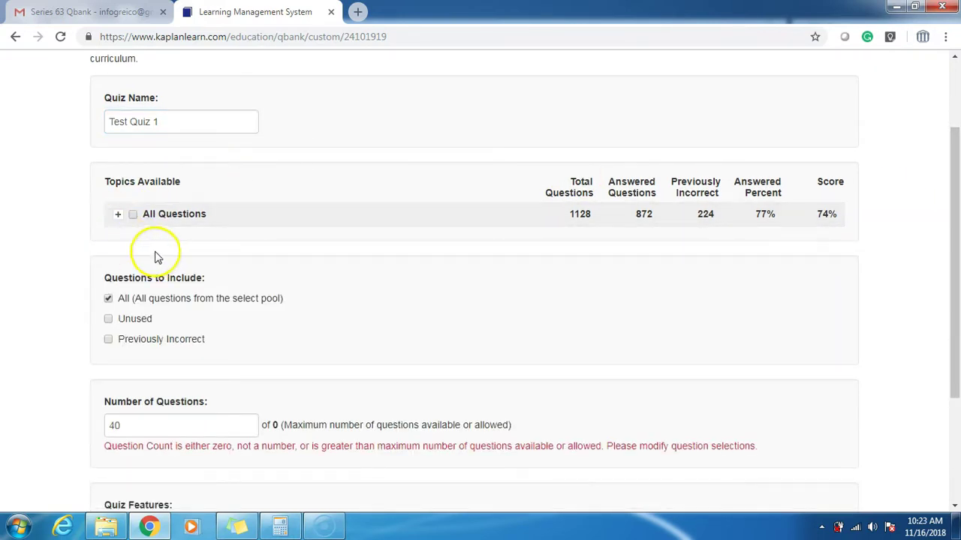
pyautogui.click(133, 216)
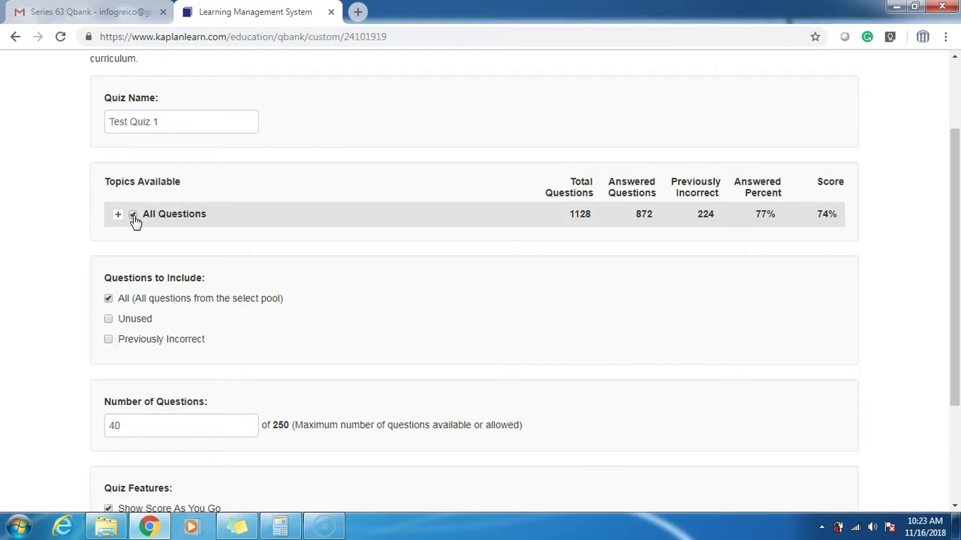
pyautogui.click(119, 216)
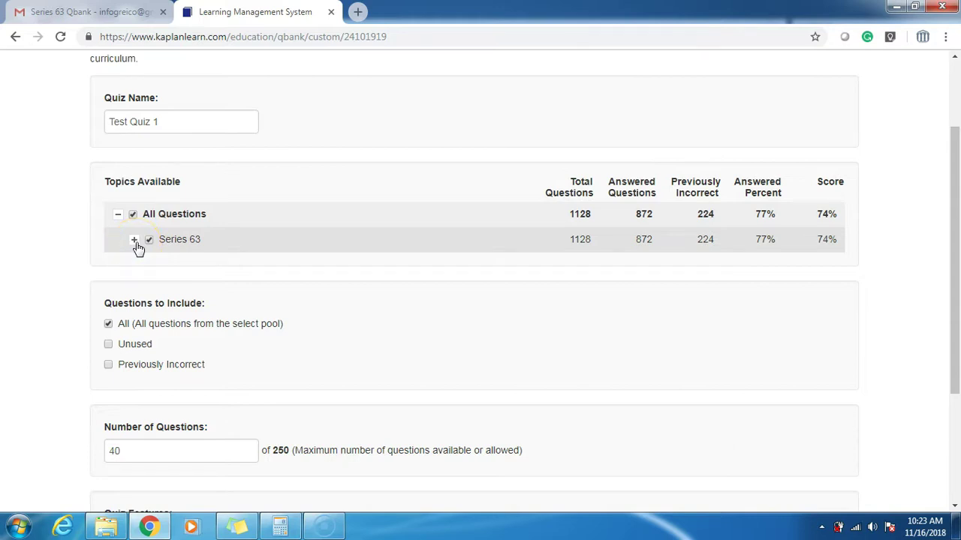
pyautogui.click(135, 241)
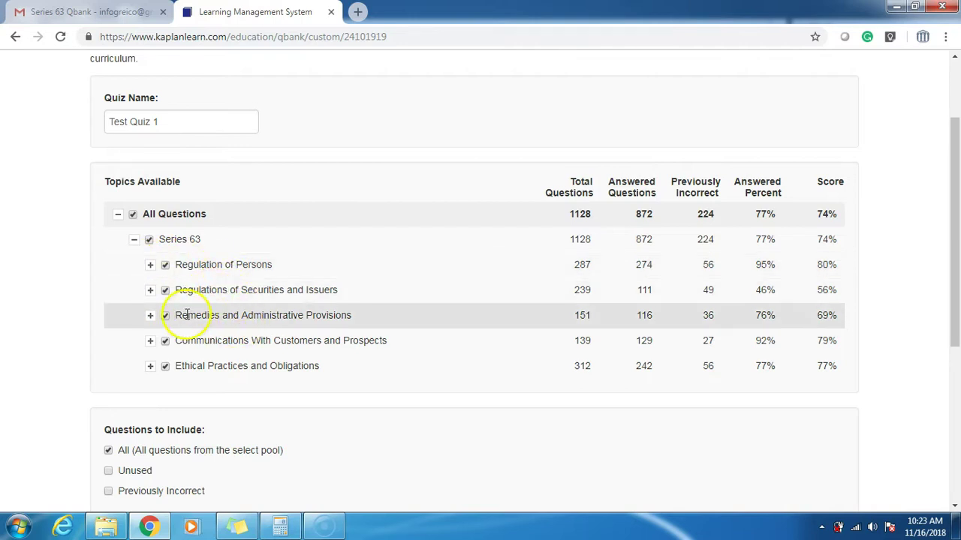
pyautogui.click(151, 266)
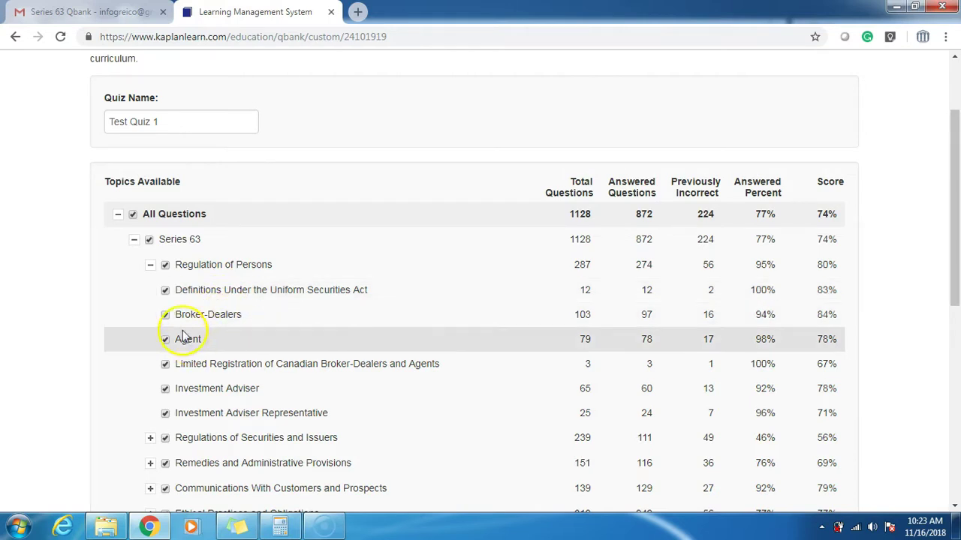
pyautogui.click(132, 215)
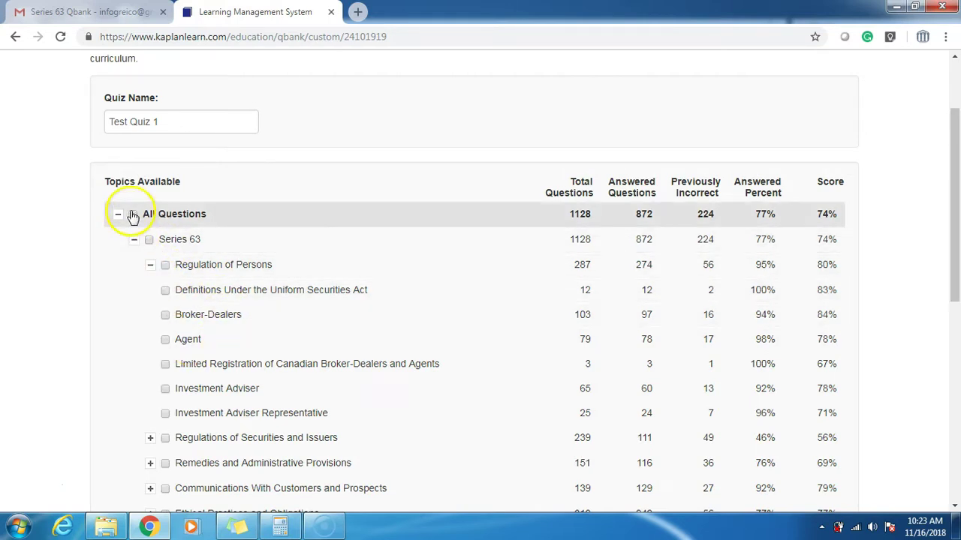
pyautogui.click(165, 340)
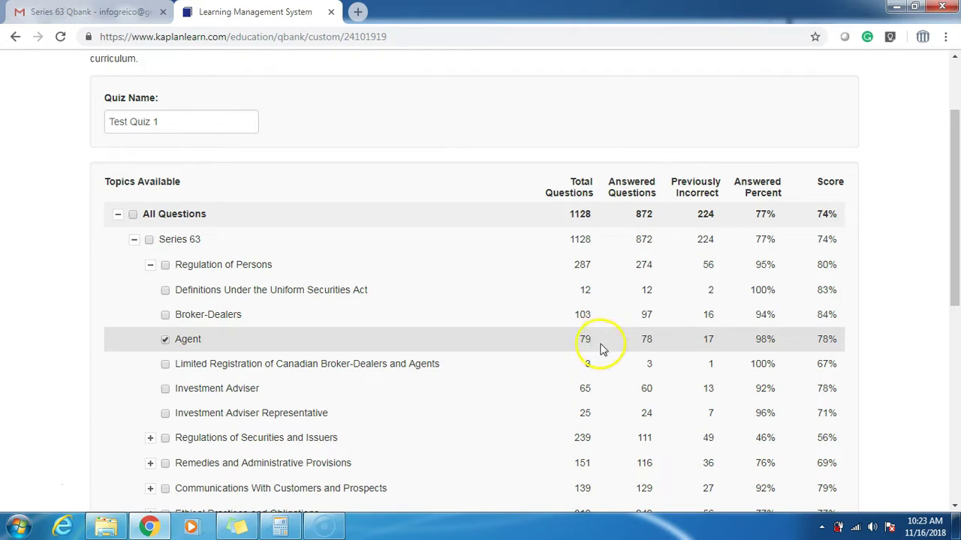
pyautogui.moveTo(956, 165); pyautogui.dragTo(942, 350)
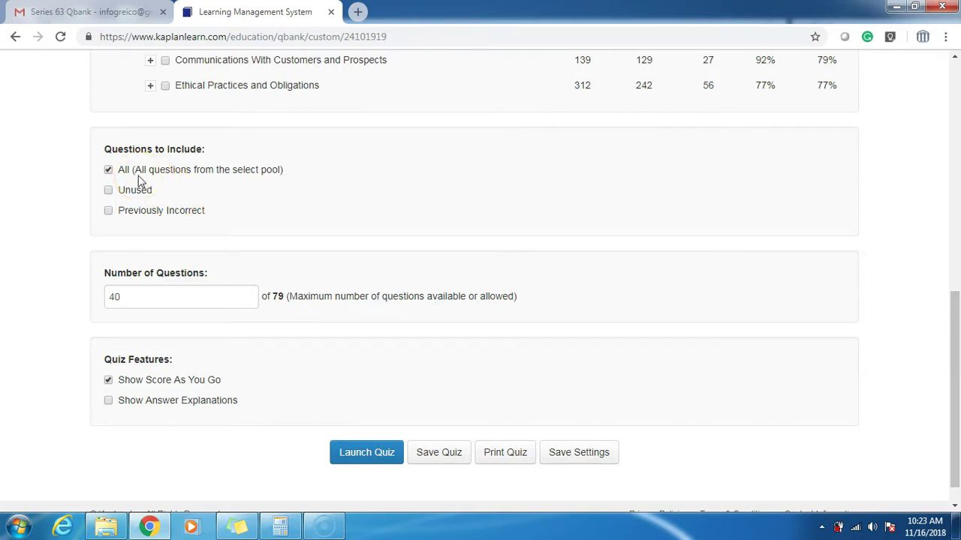
# Step: Set Number of Questions to 79 with Show Score As You Go and Answer Explanations on
pyautogui.click(118, 194)
pyautogui.moveTo(137, 292); pyautogui.dragTo(94, 295)
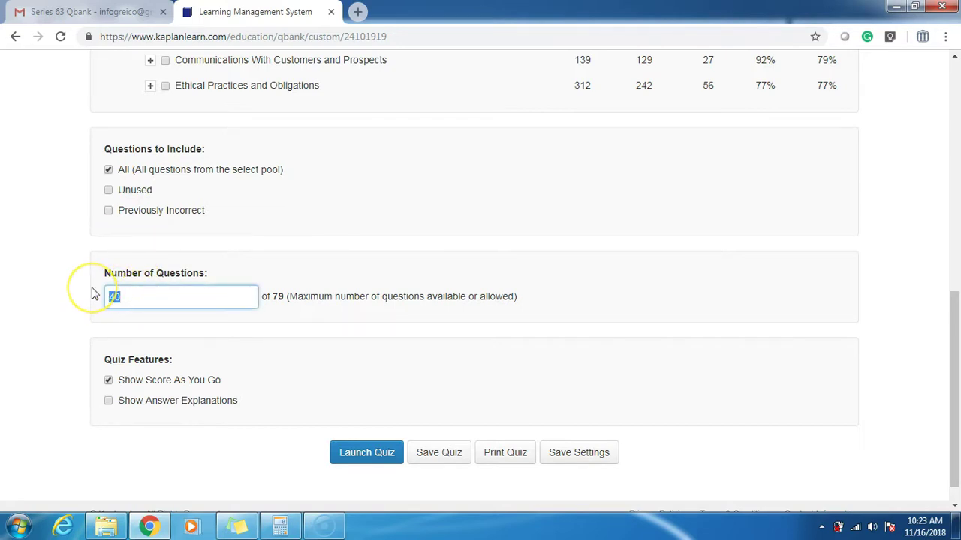
pyautogui.write('79')
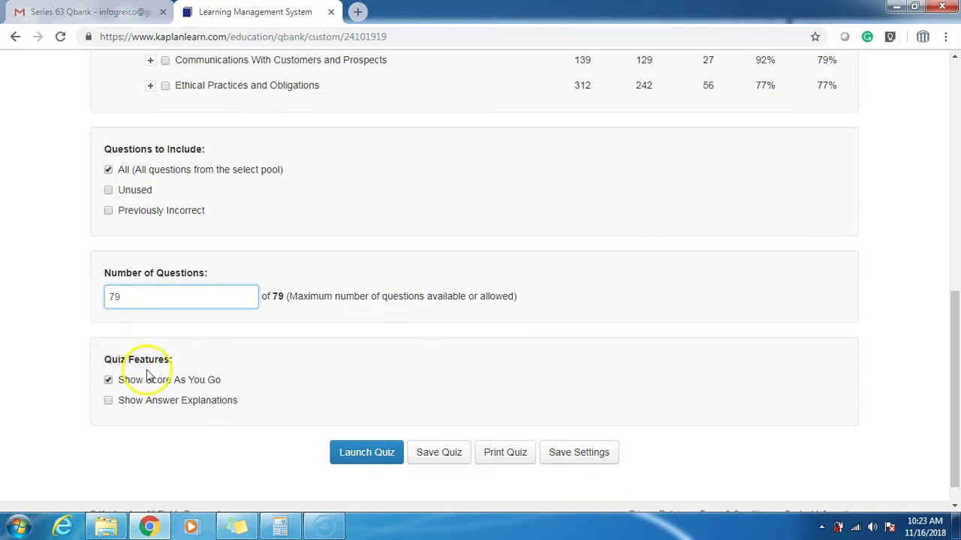
pyautogui.click(129, 390)
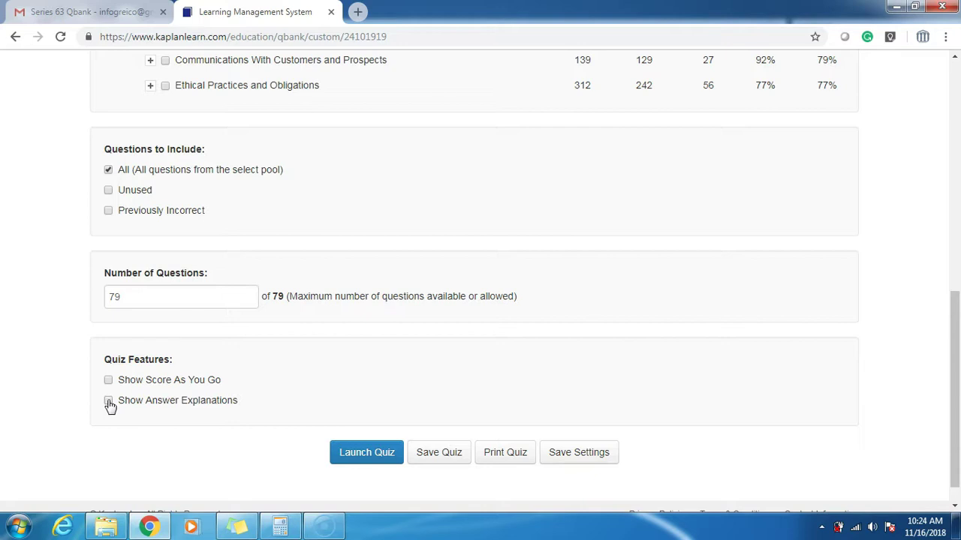
pyautogui.click(108, 380)
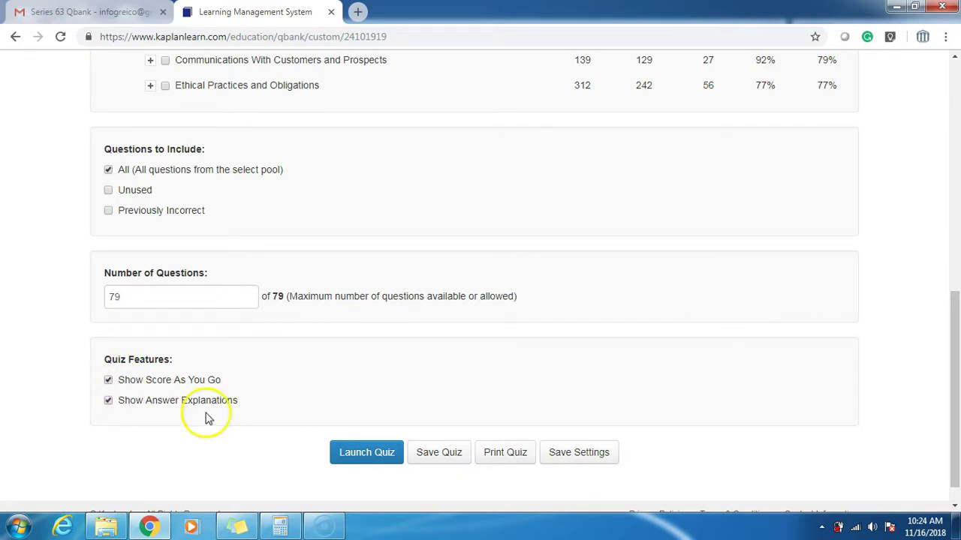
pyautogui.click(360, 456)
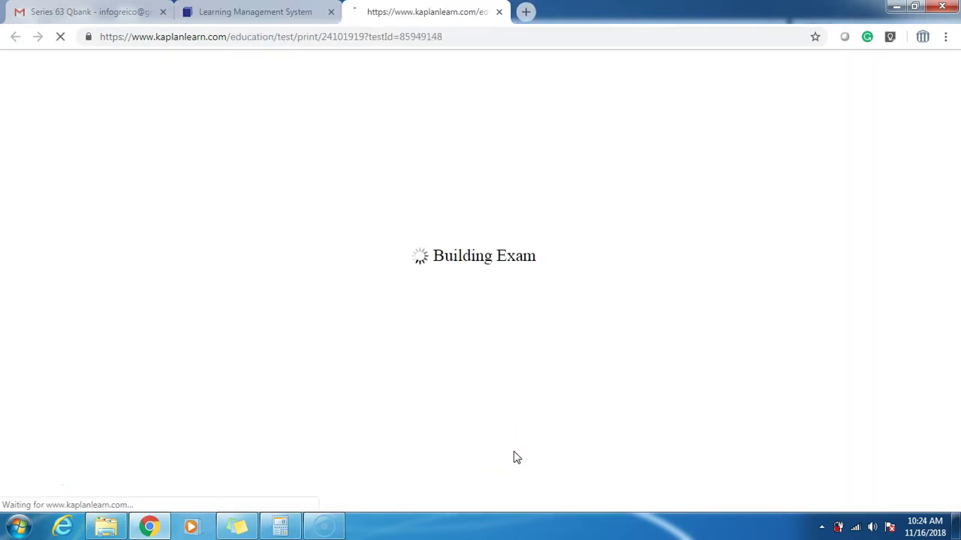
# Step: Print Test Quiz 1 with Answer Explanations and Answer Display on, then return to Dashboard
pyautogui.click(693, 272)
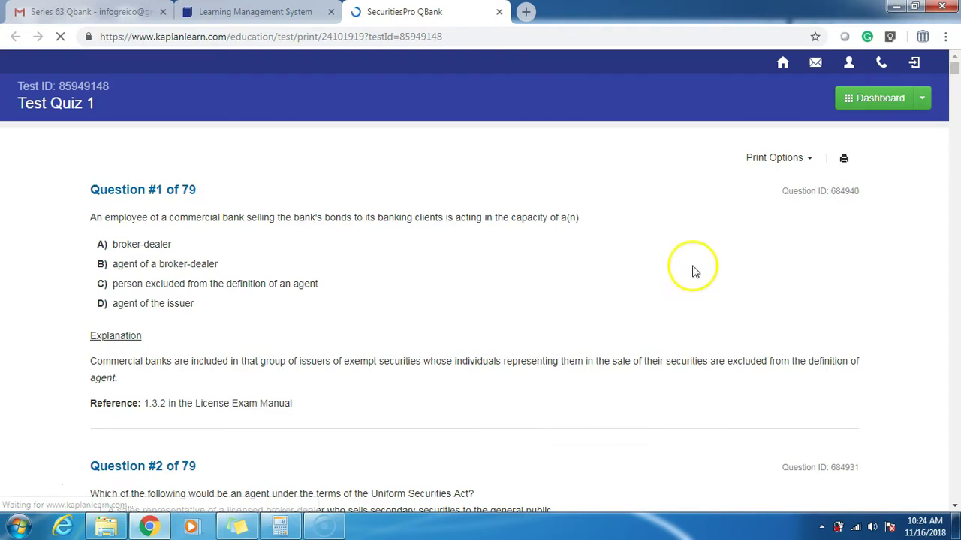
pyautogui.click(802, 159)
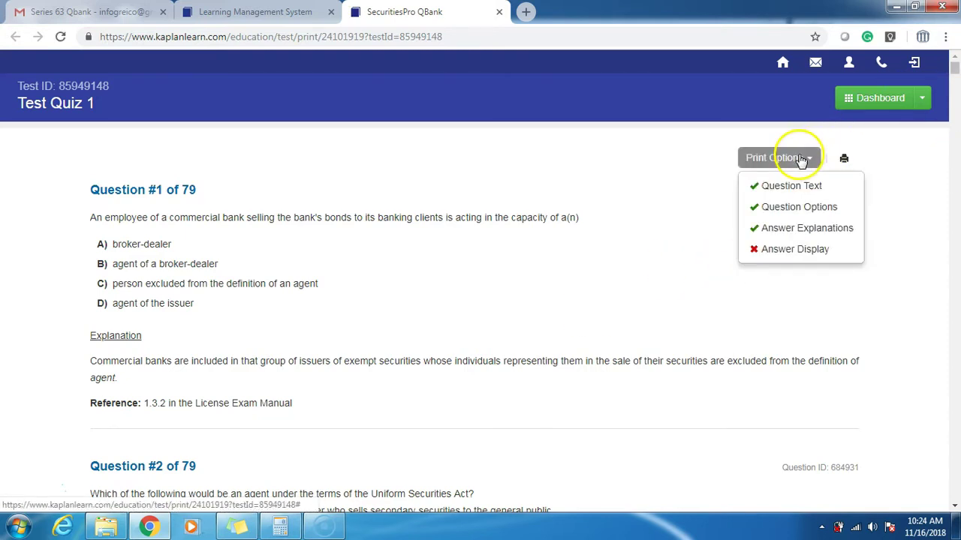
pyautogui.click(778, 234)
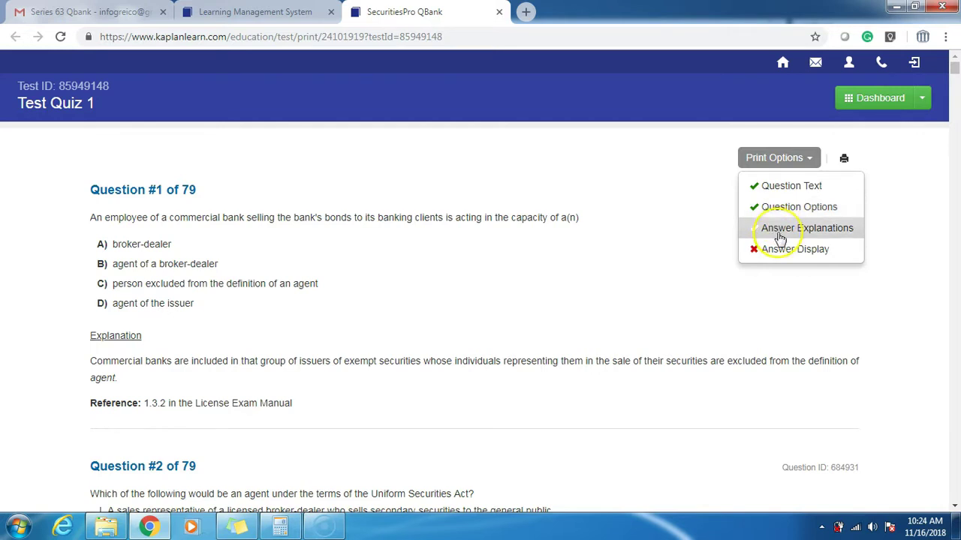
pyautogui.click(791, 318)
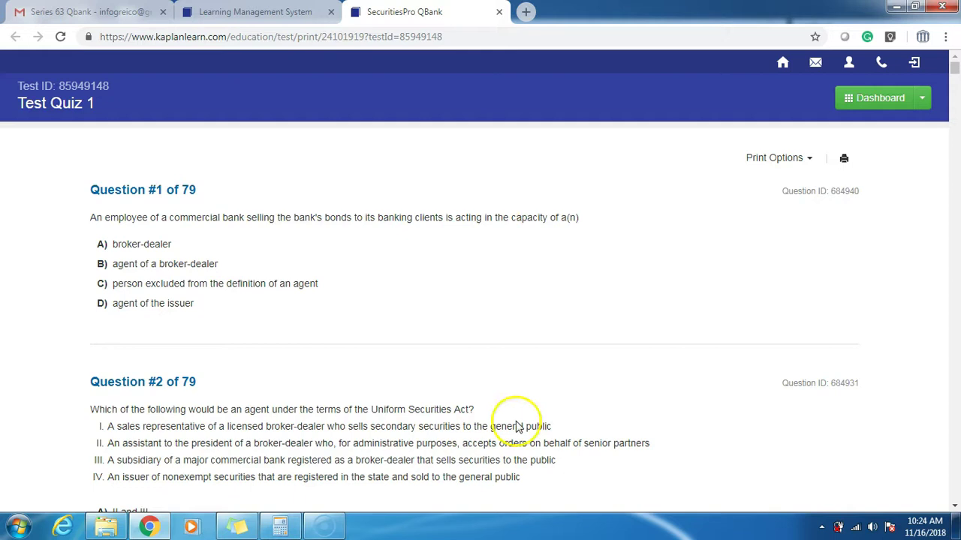
pyautogui.click(780, 160)
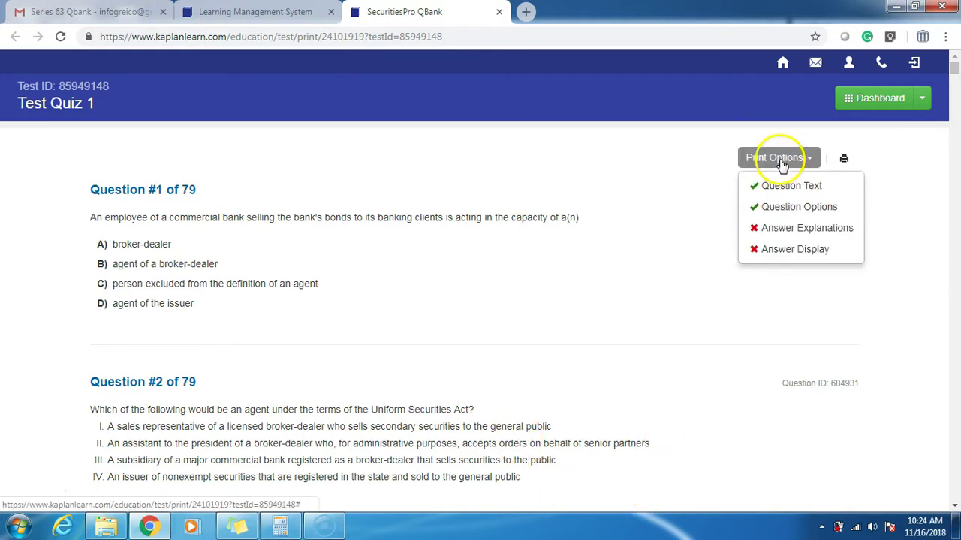
pyautogui.click(782, 229)
pyautogui.click(785, 252)
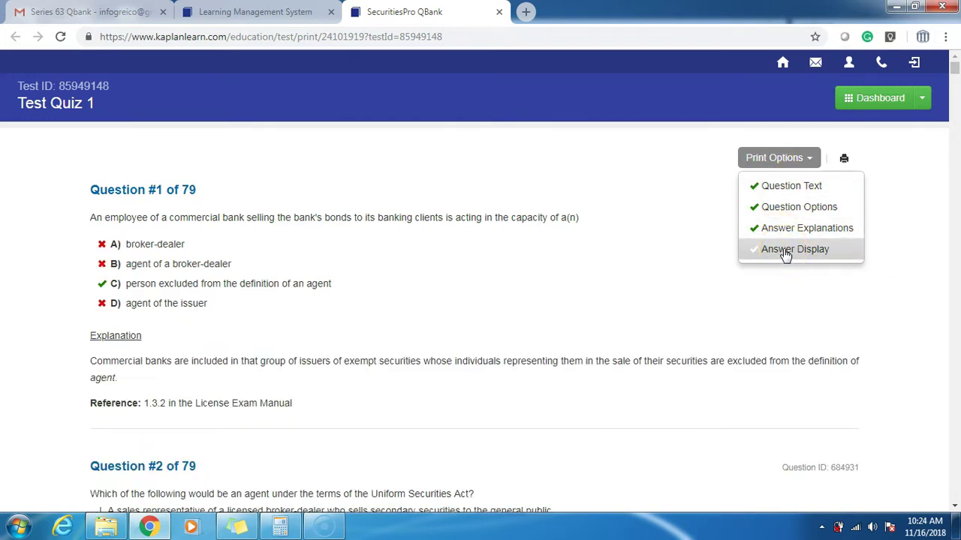
pyautogui.click(689, 227)
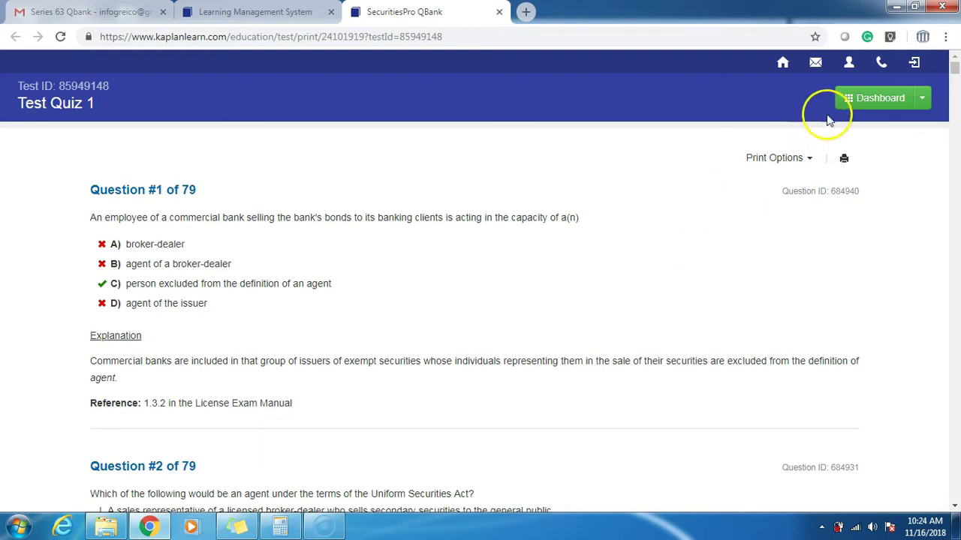
pyautogui.click(861, 104)
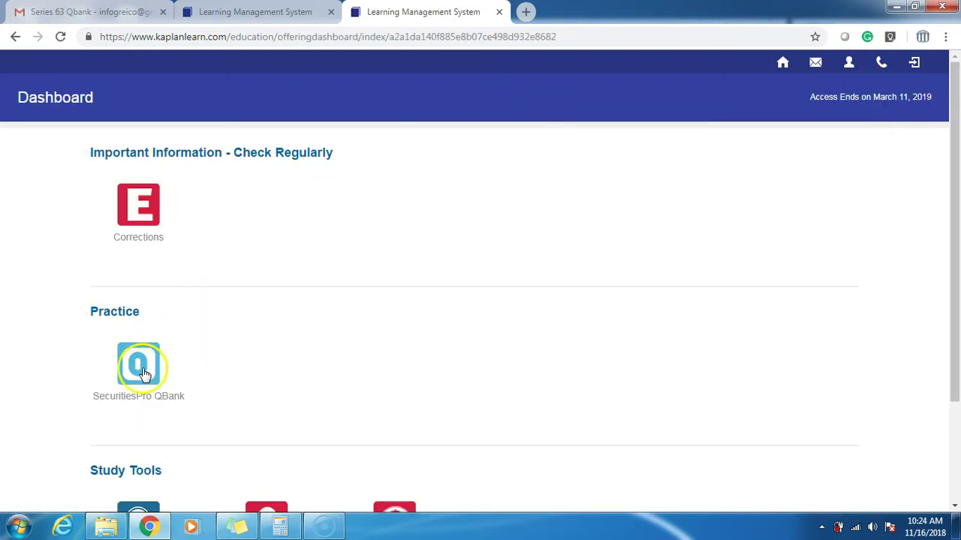
# Step: Delete Test Quiz 1 through its gear menu in the SecuritiesPro QBank list
pyautogui.click(143, 368)
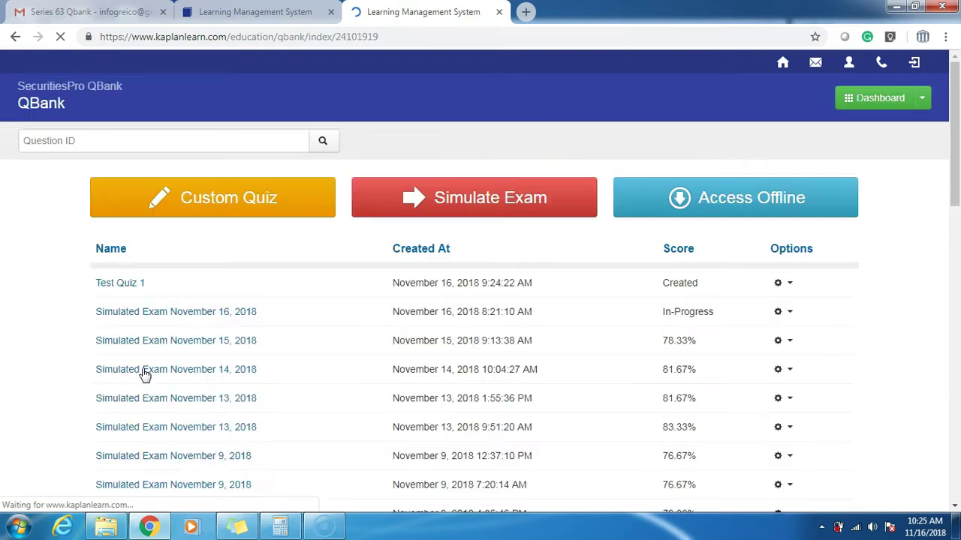
pyautogui.click(786, 287)
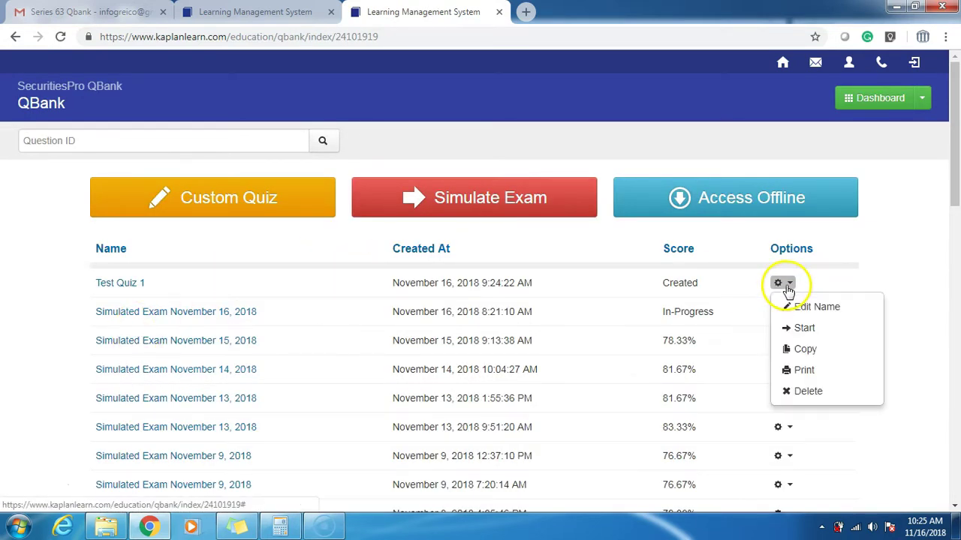
pyautogui.click(815, 390)
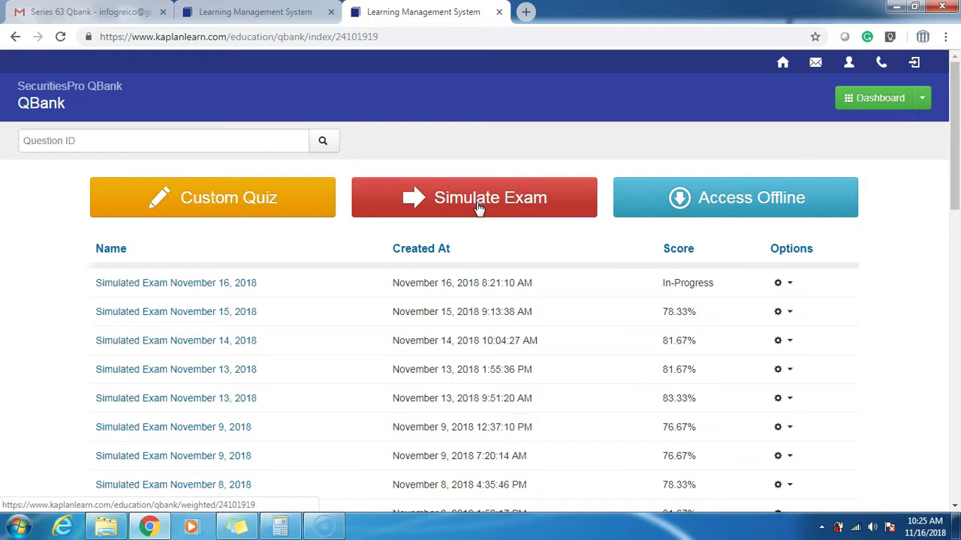
# Step: Launch the 60-question Simulated Exam November 16, 2018, then open the Dashboard dropdown
pyautogui.click(511, 221)
pyautogui.click(508, 214)
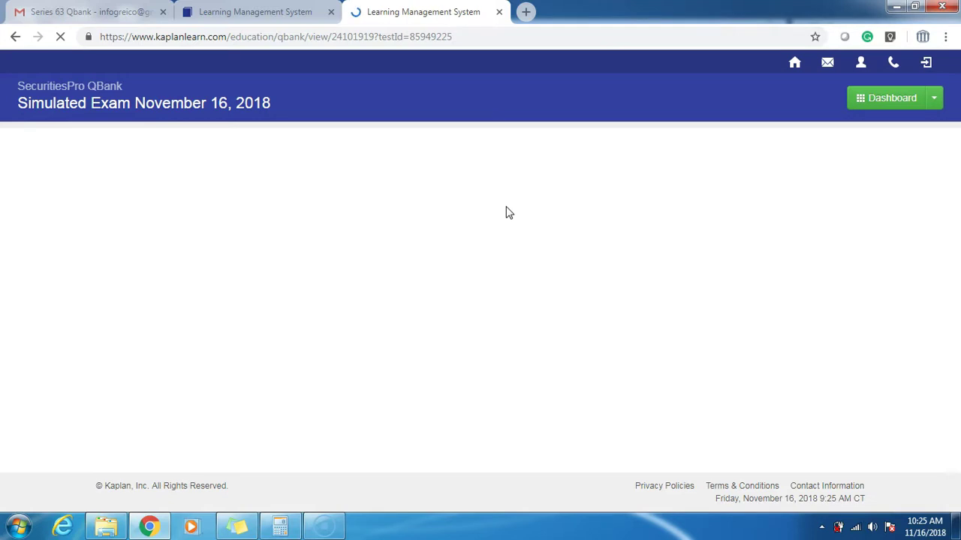
pyautogui.click(592, 165)
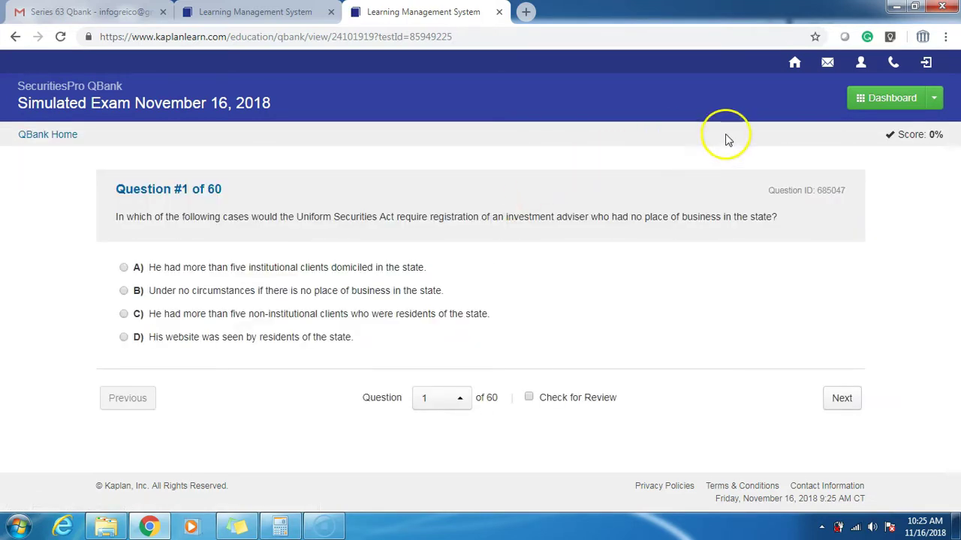
pyautogui.click(934, 107)
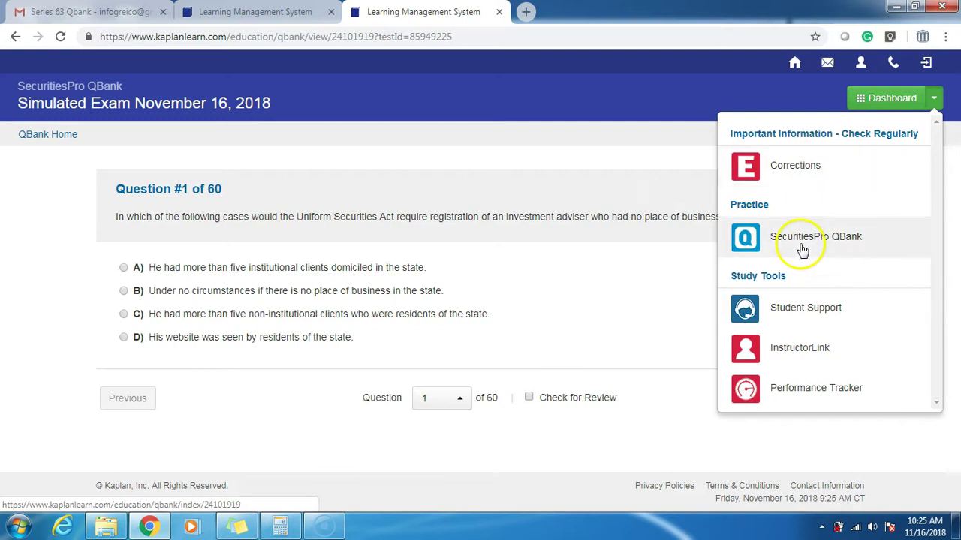
# Step: From the QBank list, delete the 9:25:25 AM simulated exam via its gear menu, leaving the 8:21:10 AM exam first
pyautogui.click(803, 250)
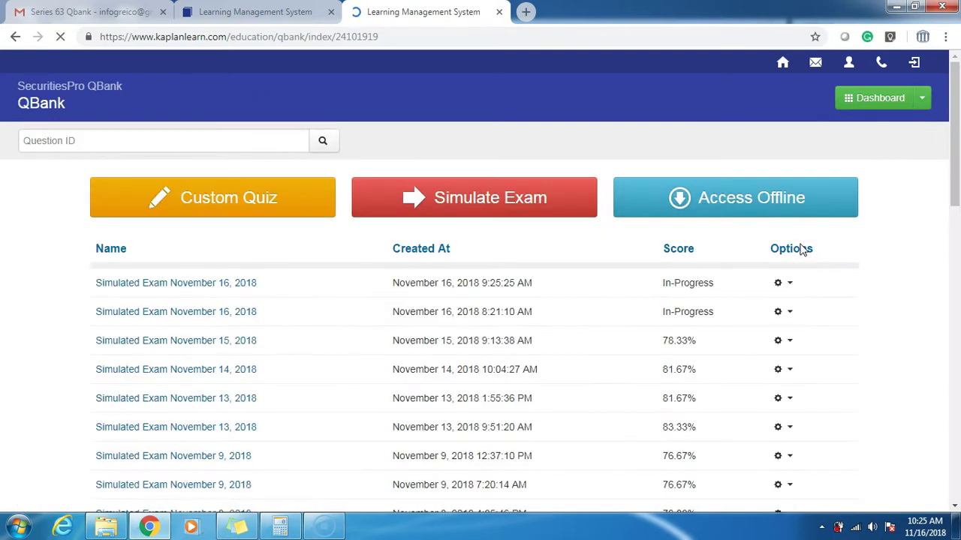
pyautogui.click(787, 284)
pyautogui.click(793, 286)
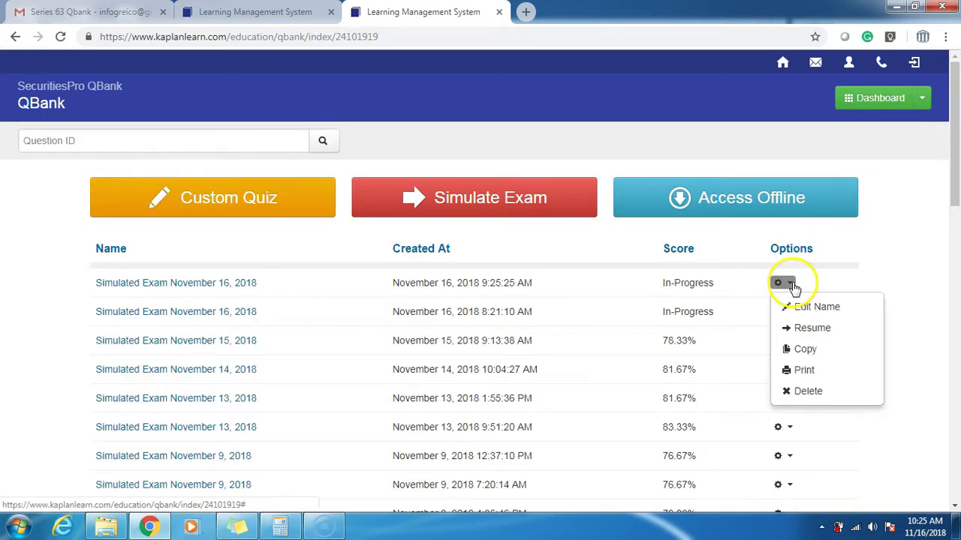
pyautogui.click(813, 391)
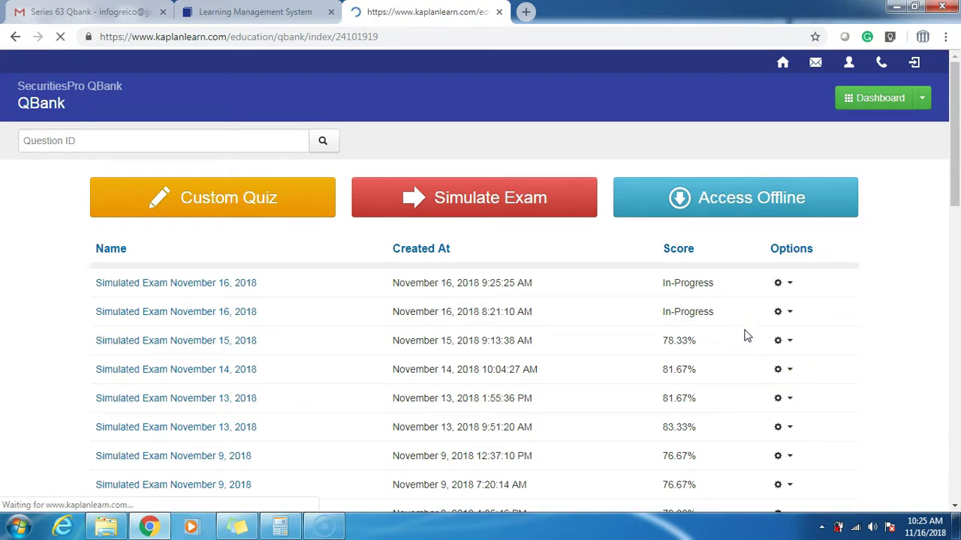
pyautogui.click(700, 204)
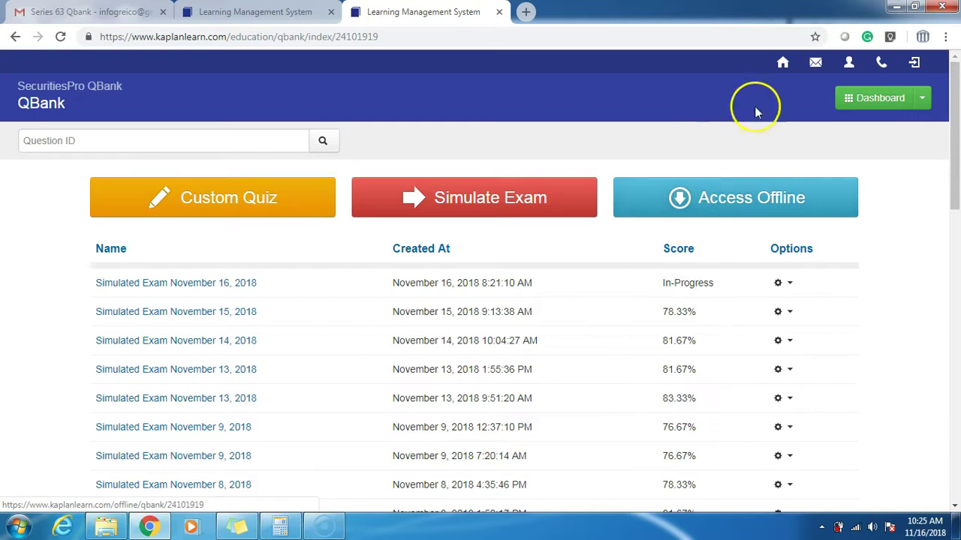